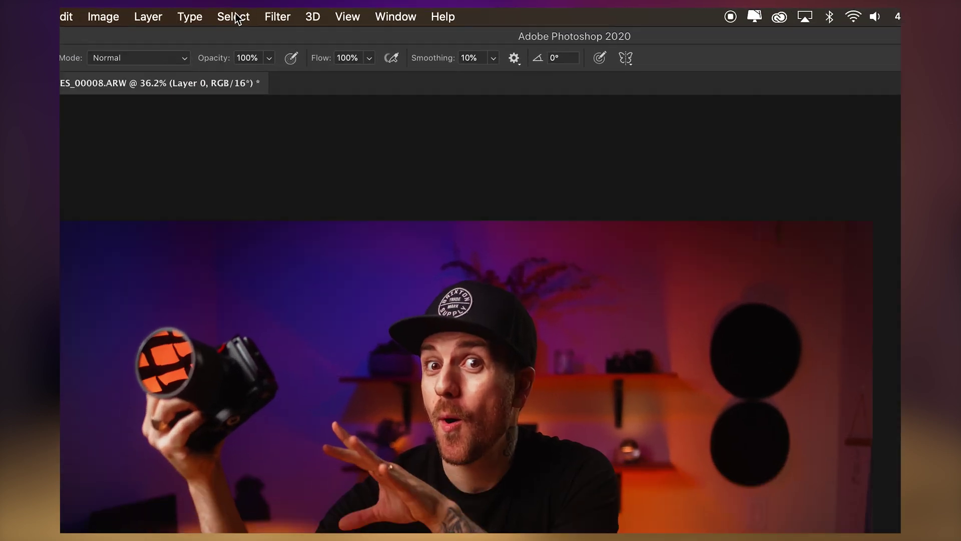
Select the photo's subject automatically and briefly preview the SECRETS text layer over the selection
{"action": "left_click", "coordinate": [268, 13]}
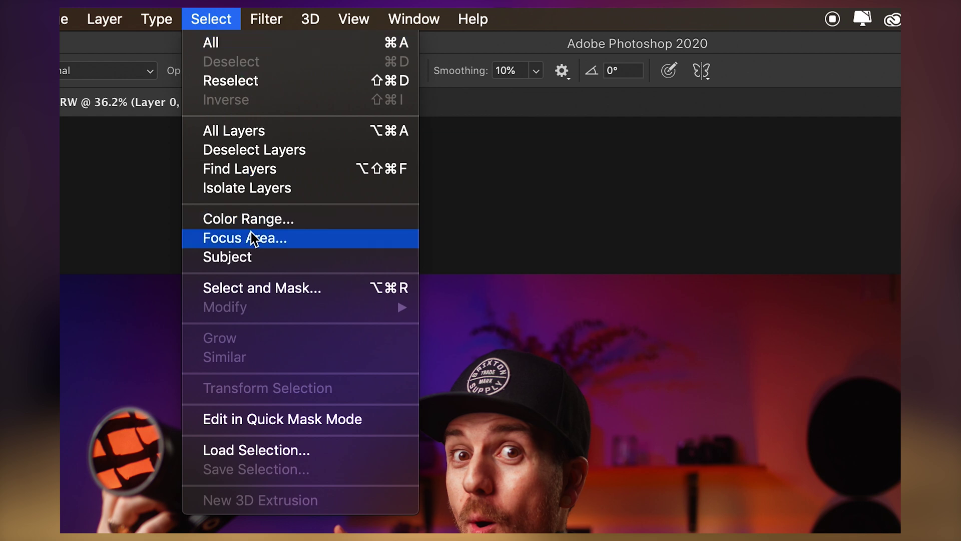
{"action": "left_click", "coordinate": [249, 257]}
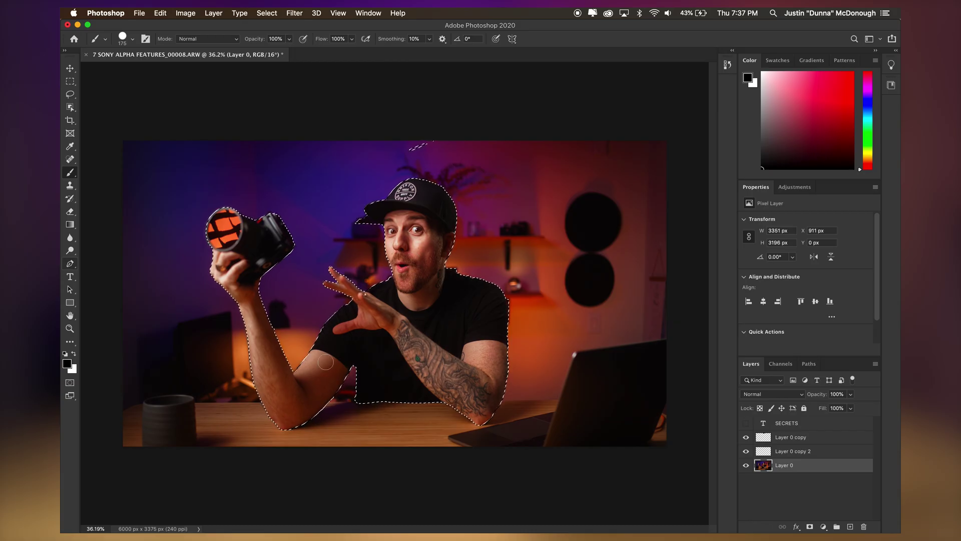
{"action": "scroll", "coordinate": [374, 282], "scroll_direction": "up", "scroll_amount": 3}
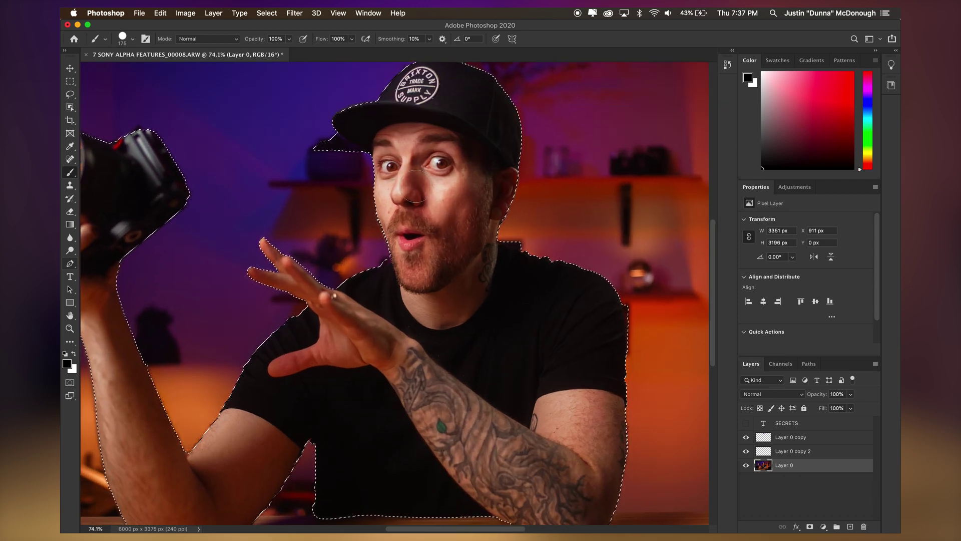
{"action": "scroll", "coordinate": [370, 170], "scroll_direction": "up", "scroll_amount": 5}
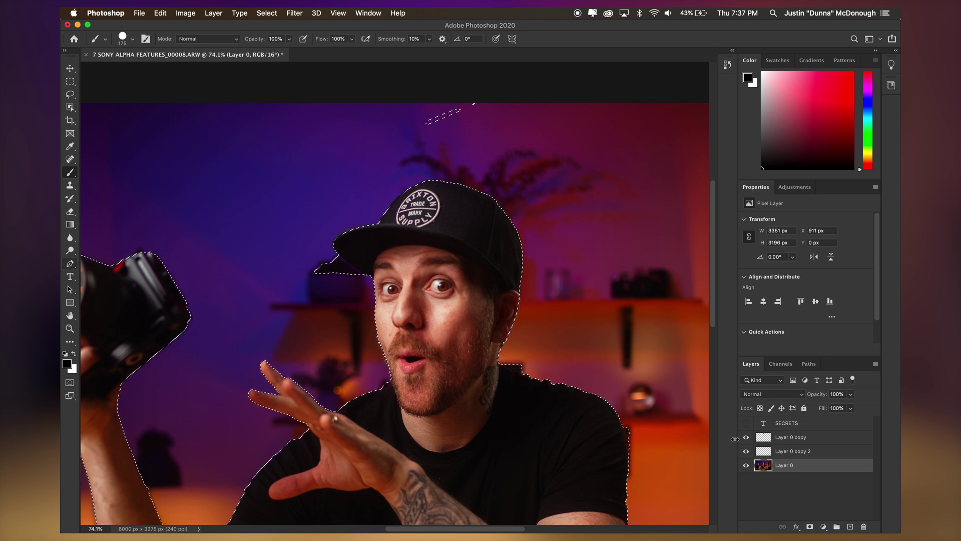
{"action": "left_click", "coordinate": [745, 424]}
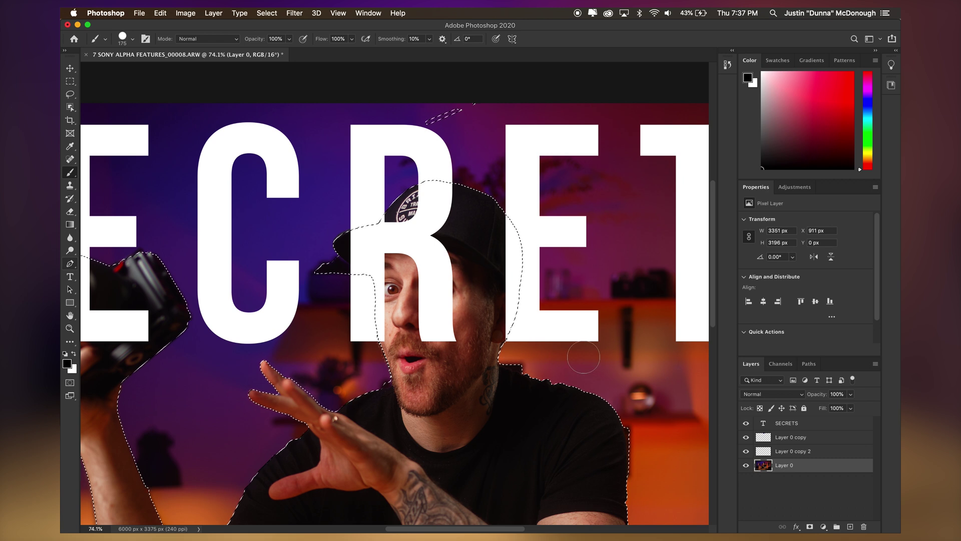
{"action": "left_click", "coordinate": [747, 426]}
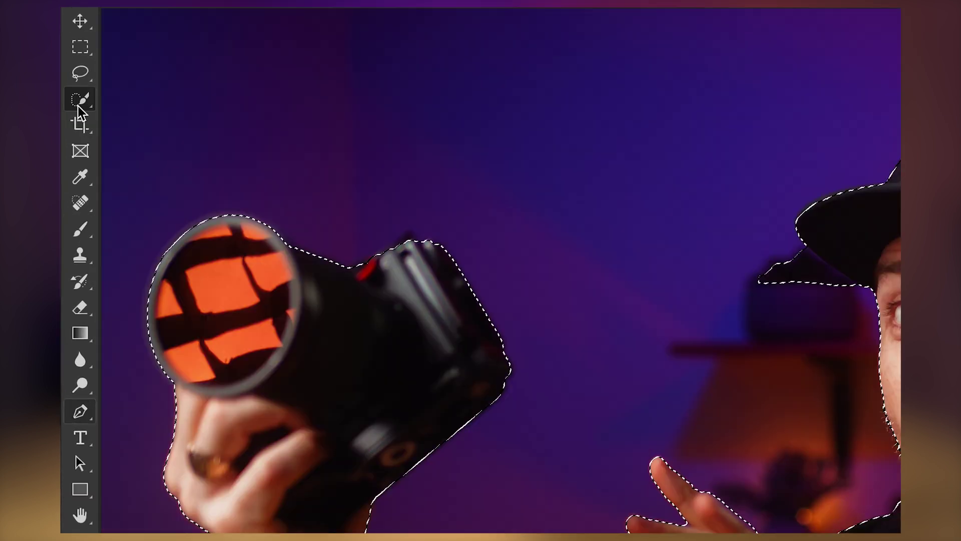
Use the Quick Selection tool to subtract the background under the cap brim and the stray patch above the cap from the selection
{"action": "left_click", "coordinate": [71, 107]}
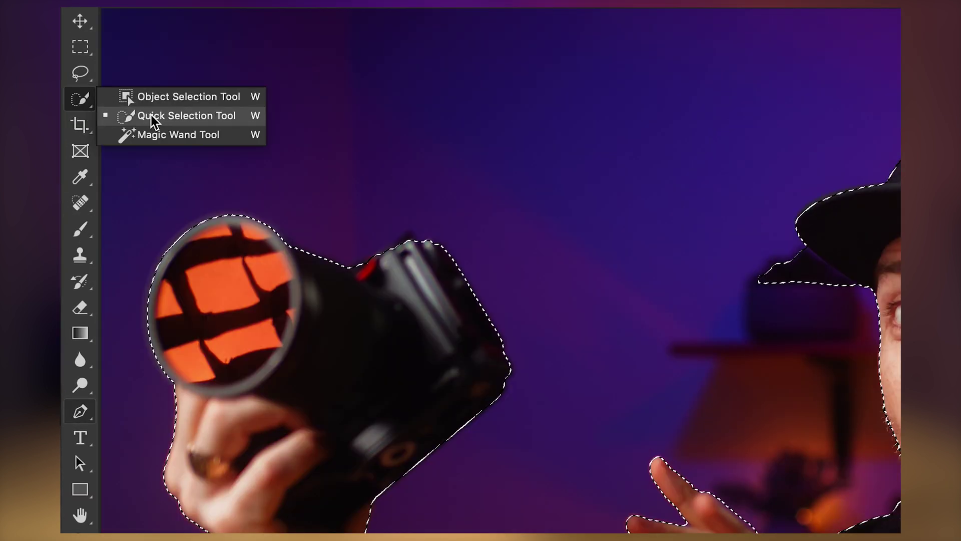
{"action": "left_click", "coordinate": [152, 120]}
{"action": "left_click", "coordinate": [82, 101]}
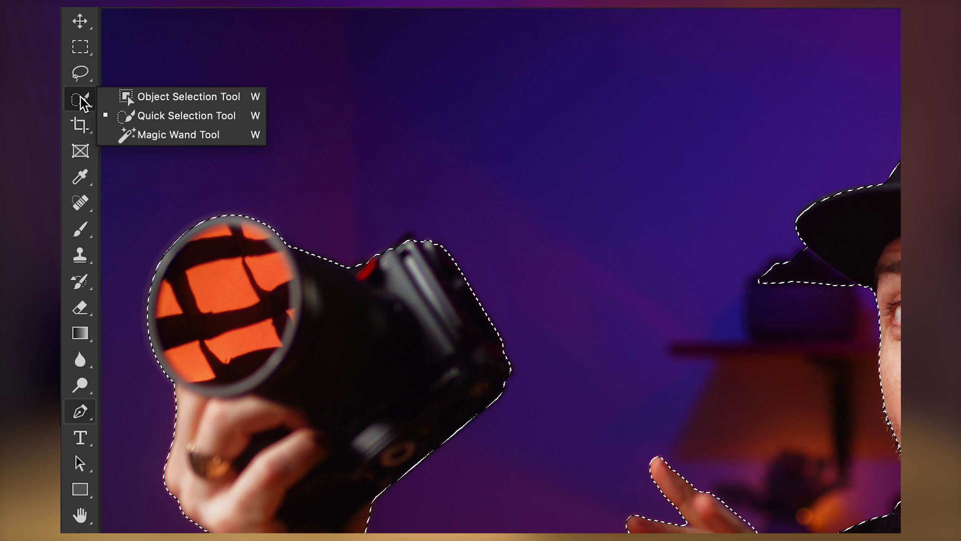
{"action": "left_click", "coordinate": [165, 97]}
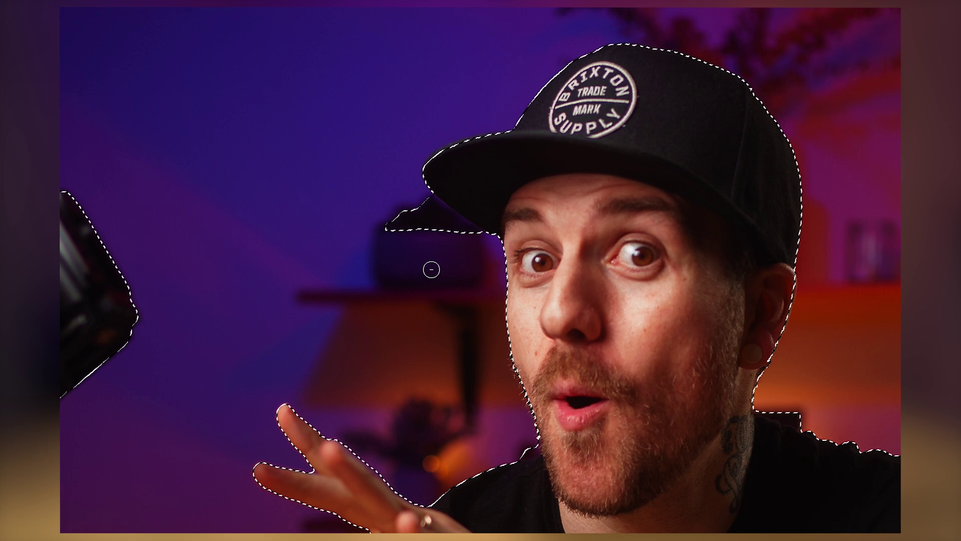
{"action": "left_click", "coordinate": [400, 217]}
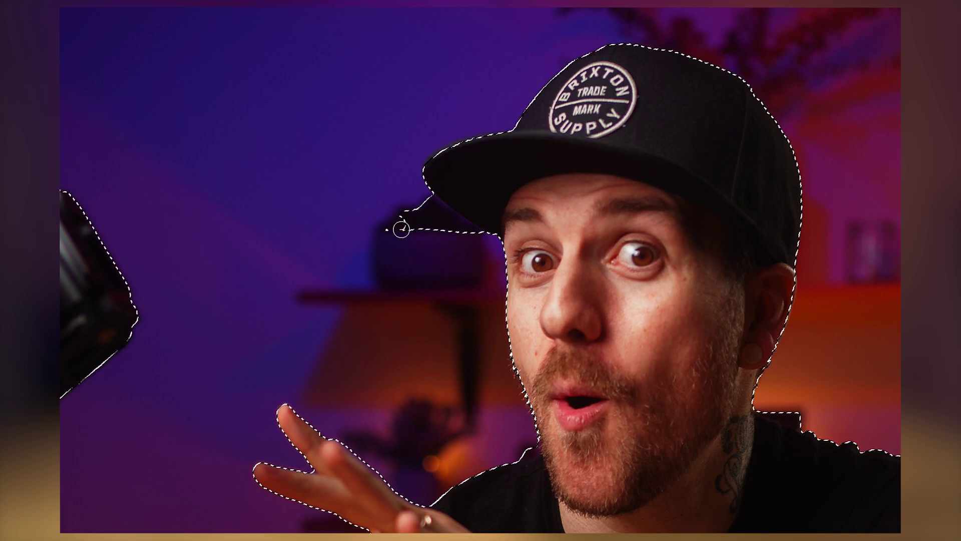
{"action": "left_click_drag", "start_coordinate": [400, 216], "coordinate": [396, 228]}
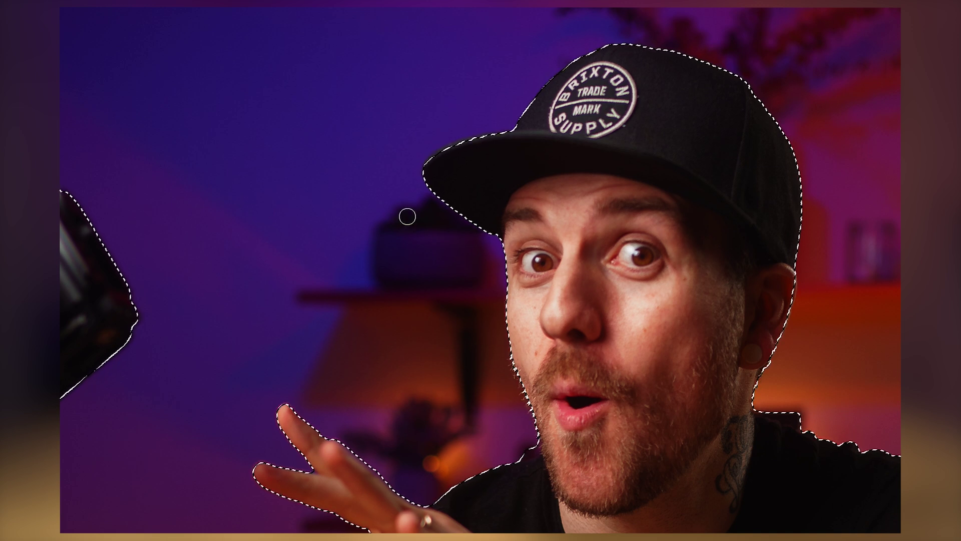
{"action": "scroll", "coordinate": [659, 143], "scroll_direction": "up", "scroll_amount": 5}
{"action": "mouse_move", "coordinate": [571, 146]}
{"action": "left_mouse_down"}
{"action": "mouse_move", "coordinate": [556, 146]}
{"action": "mouse_move", "coordinate": [656, 103]}
{"action": "left_mouse_up"}
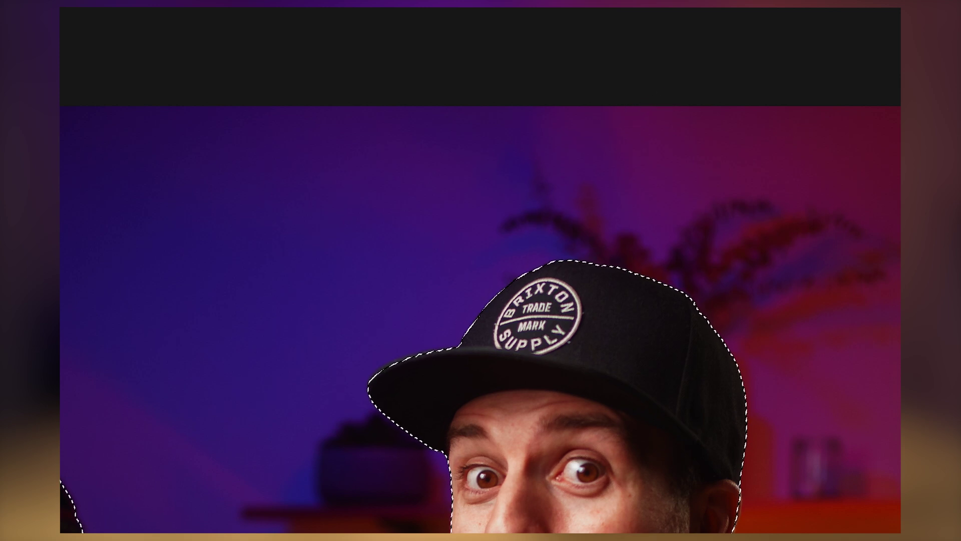
Subtract the dark background block between the neck and the shoulder from the man's selection
{"action": "scroll", "coordinate": [480, 270], "scroll_direction": "down", "scroll_amount": 4}
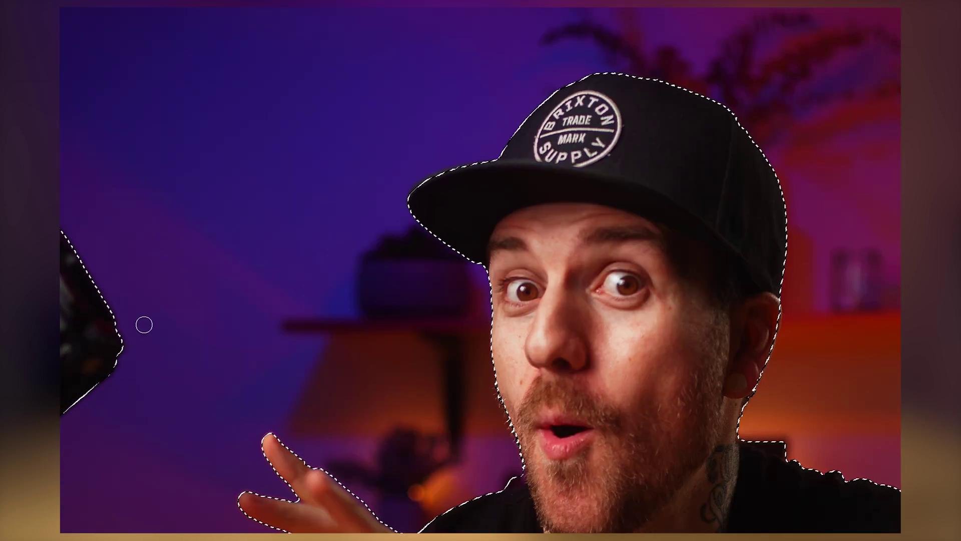
{"action": "scroll", "coordinate": [142, 324], "scroll_direction": "down", "scroll_amount": 6}
{"action": "scroll", "coordinate": [142, 324], "scroll_direction": "right", "scroll_amount": 6}
{"action": "scroll", "coordinate": [143, 325], "scroll_direction": "right", "scroll_amount": 4}
{"action": "scroll", "coordinate": [144, 324], "scroll_direction": "up", "scroll_amount": 4}
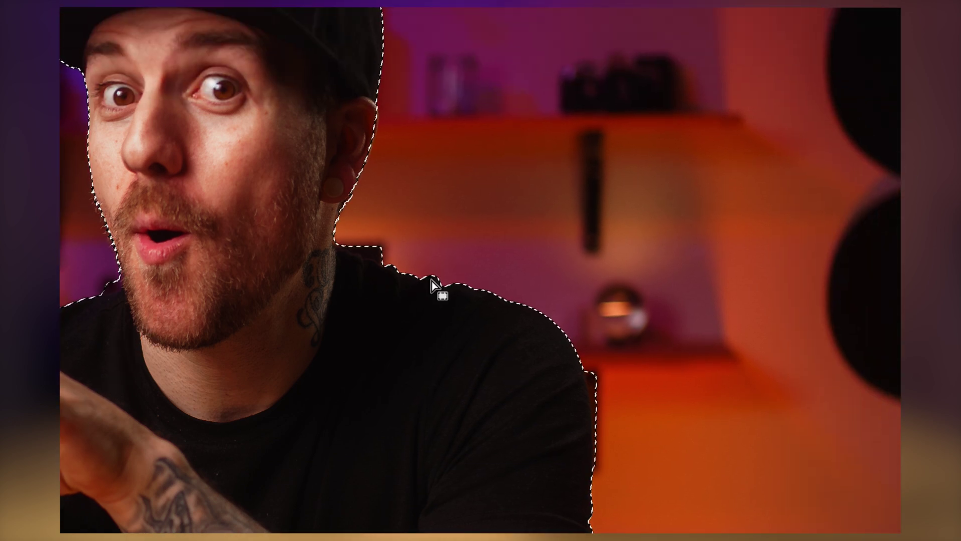
{"action": "left_click_drag", "start_coordinate": [380, 247], "coordinate": [350, 238]}
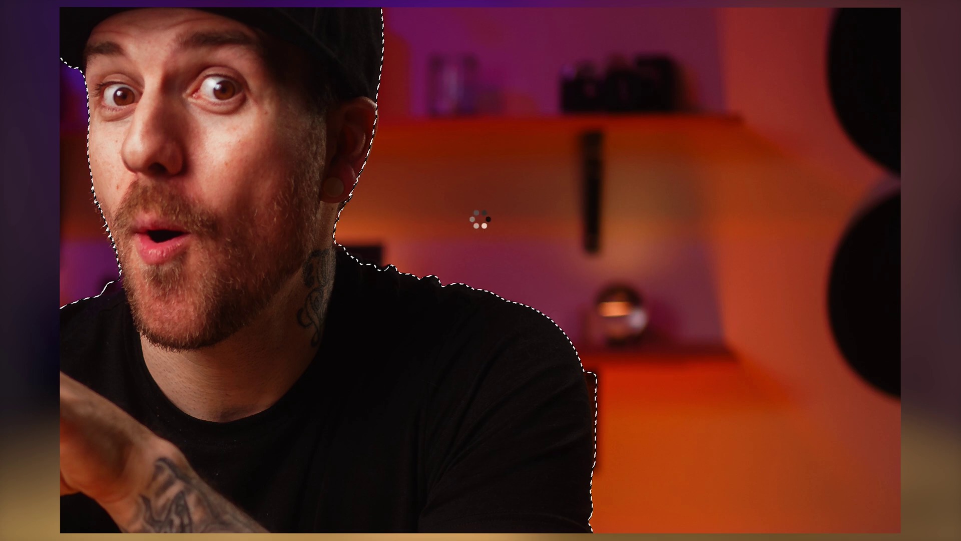
Show the SECRETS text layer and add an inverted layer mask from the selection so the text sits behind the man
{"action": "scroll", "coordinate": [552, 455], "scroll_direction": "up", "scroll_amount": 5}
{"action": "scroll", "coordinate": [551, 454], "scroll_direction": "left", "scroll_amount": 4}
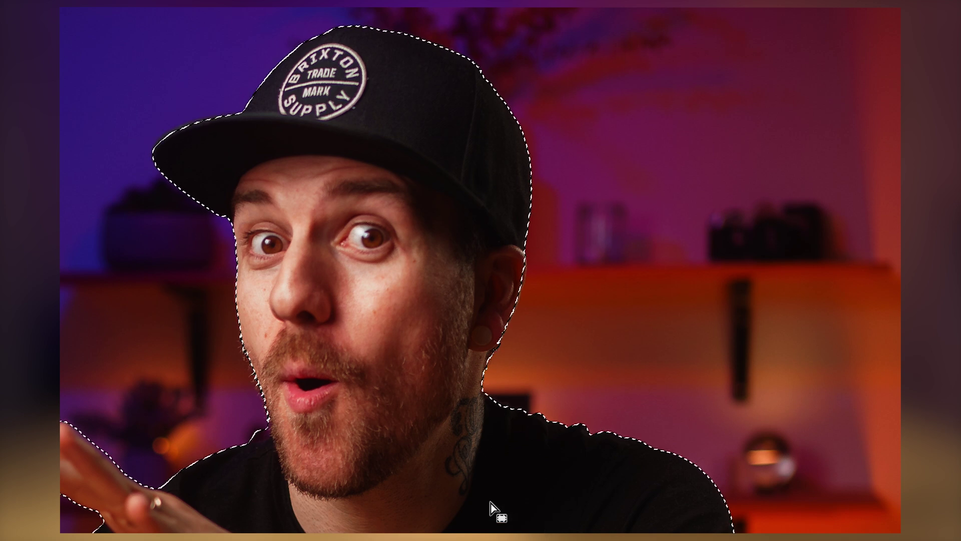
{"action": "scroll", "coordinate": [446, 240], "scroll_direction": "left", "scroll_amount": 5}
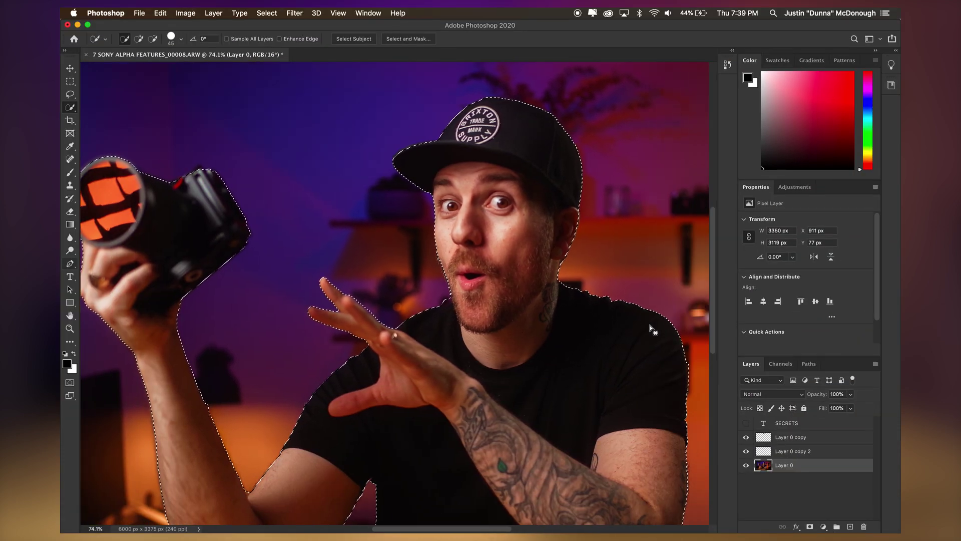
{"action": "left_click", "coordinate": [746, 425]}
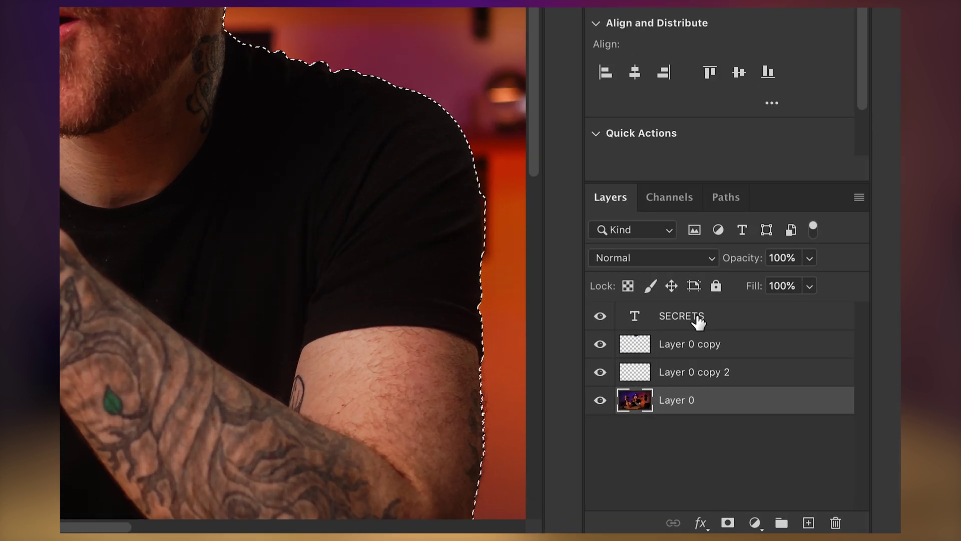
{"action": "left_click", "coordinate": [698, 322]}
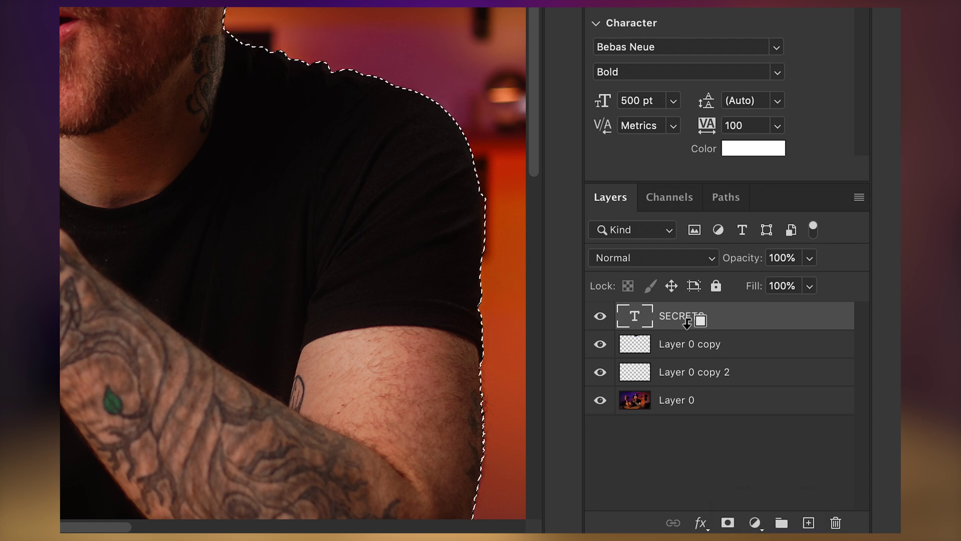
{"action": "left_click", "coordinate": [728, 523]}
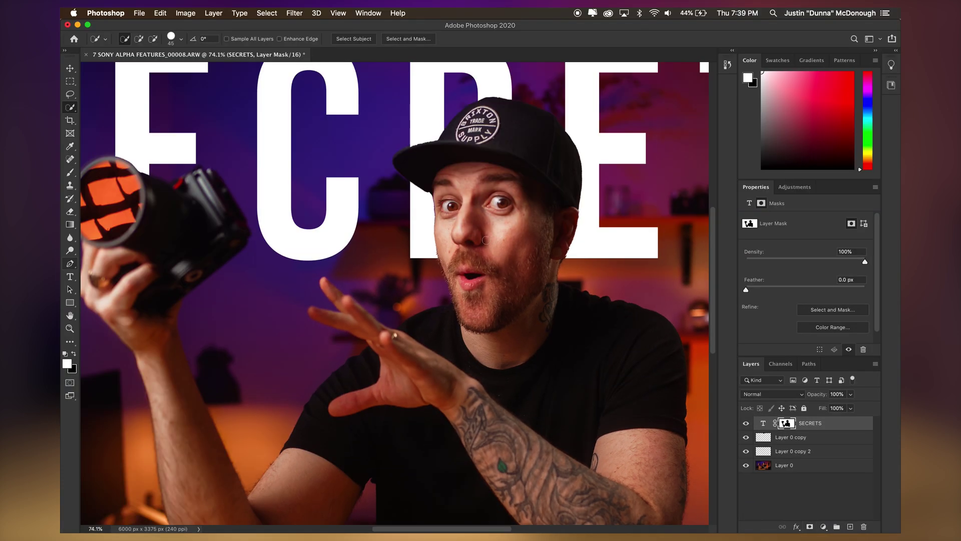
{"action": "key", "text": "super+minus"}
{"action": "key", "text": "super+minus"}
{"action": "key", "text": "super+minus"}
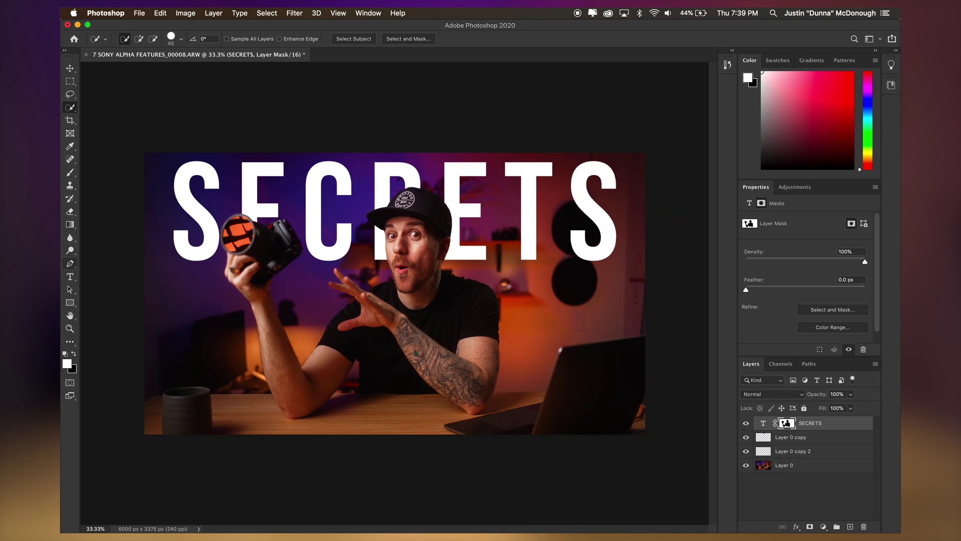
With the Brush tool on the SECRETS mask, paint a white spot over the cap brim and cover it again with black
{"action": "scroll", "coordinate": [395, 293], "scroll_direction": "up", "scroll_amount": 5}
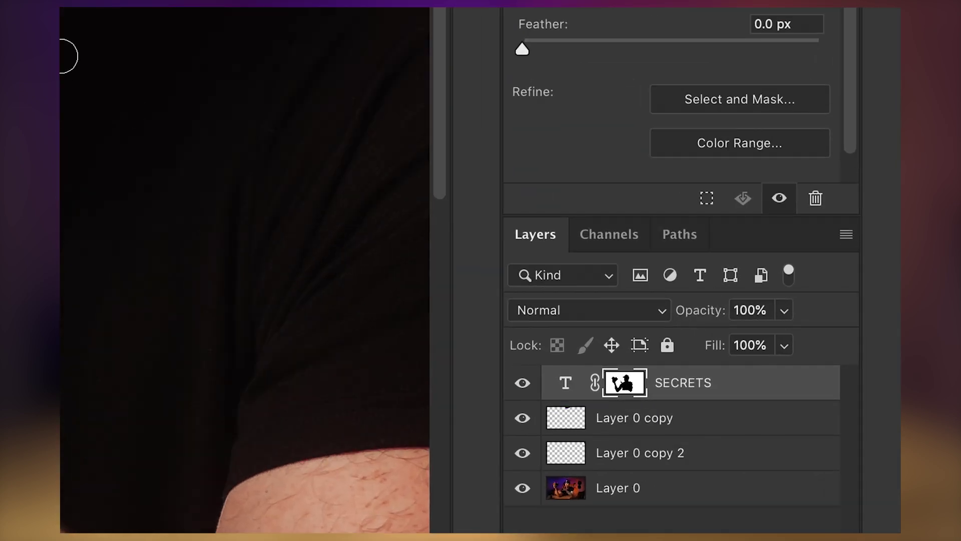
{"action": "scroll", "coordinate": [68, 56], "scroll_direction": "down", "scroll_amount": 4}
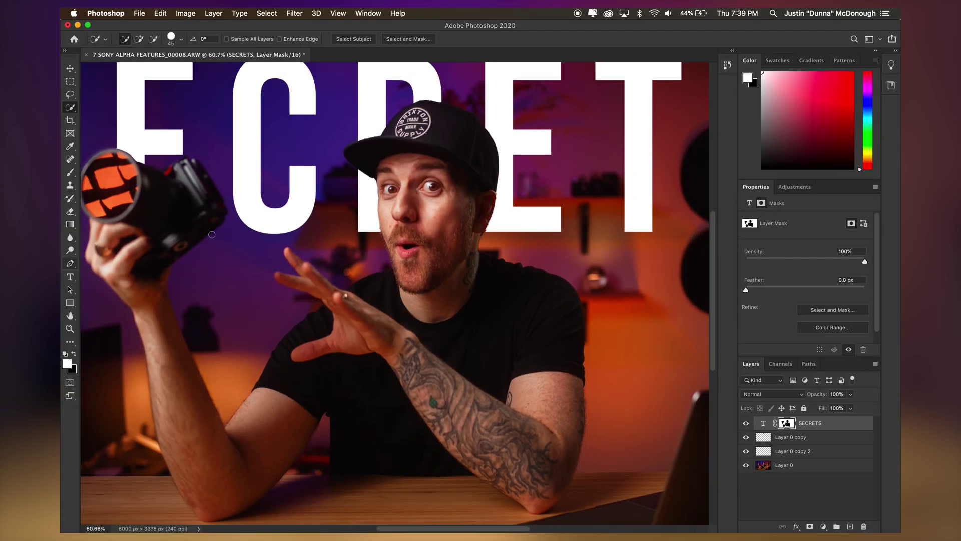
{"action": "scroll", "coordinate": [134, 161], "scroll_direction": "up", "scroll_amount": 4}
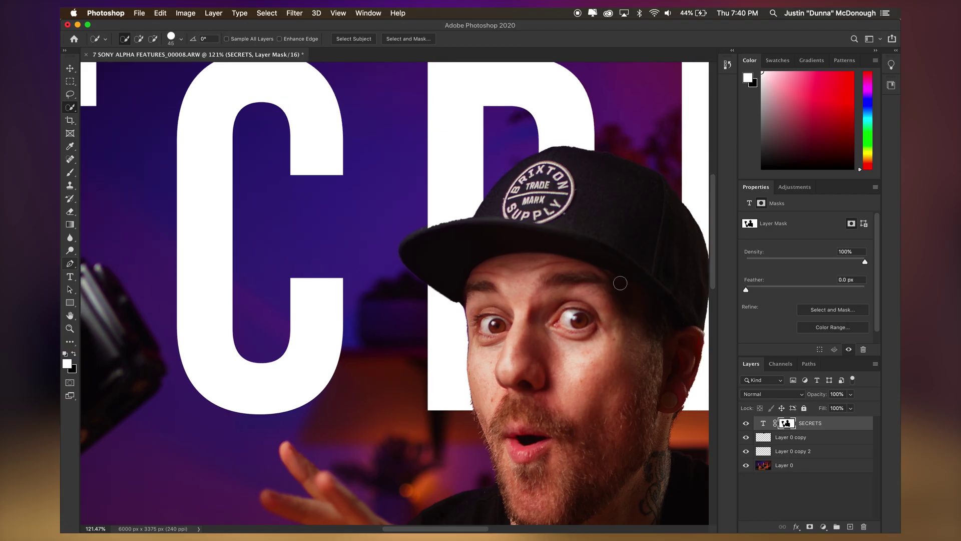
{"action": "key", "text": "b"}
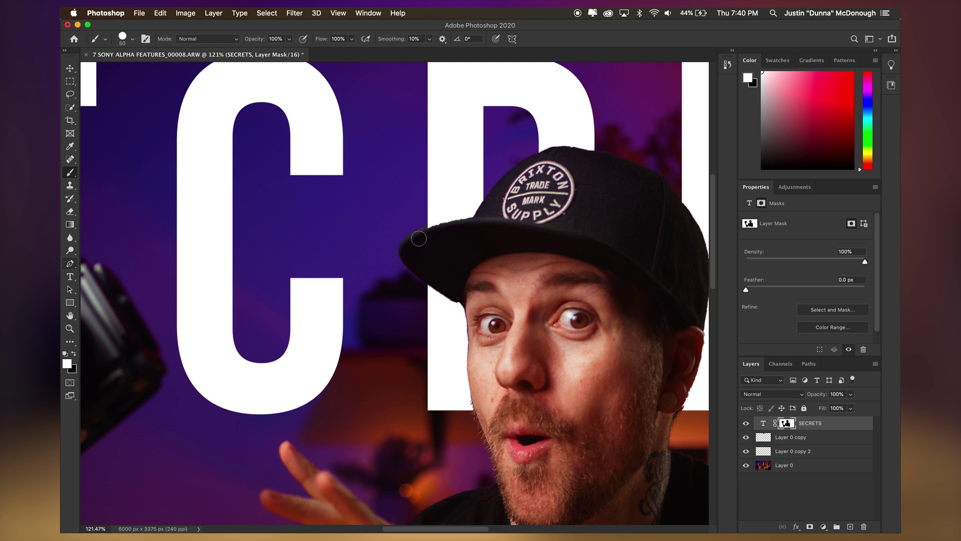
{"action": "scroll", "coordinate": [446, 231], "scroll_direction": "up", "scroll_amount": 5}
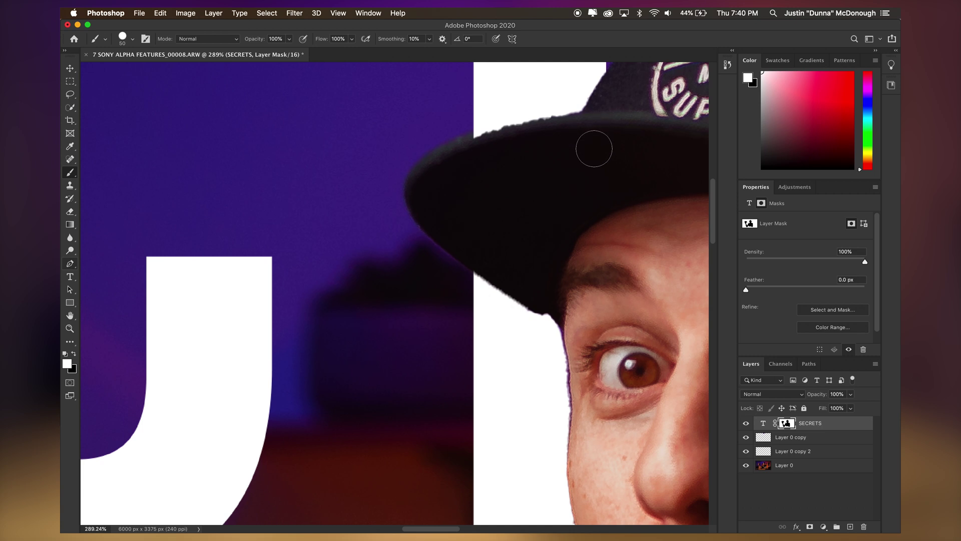
{"action": "scroll", "coordinate": [593, 149], "scroll_direction": "up", "scroll_amount": 5}
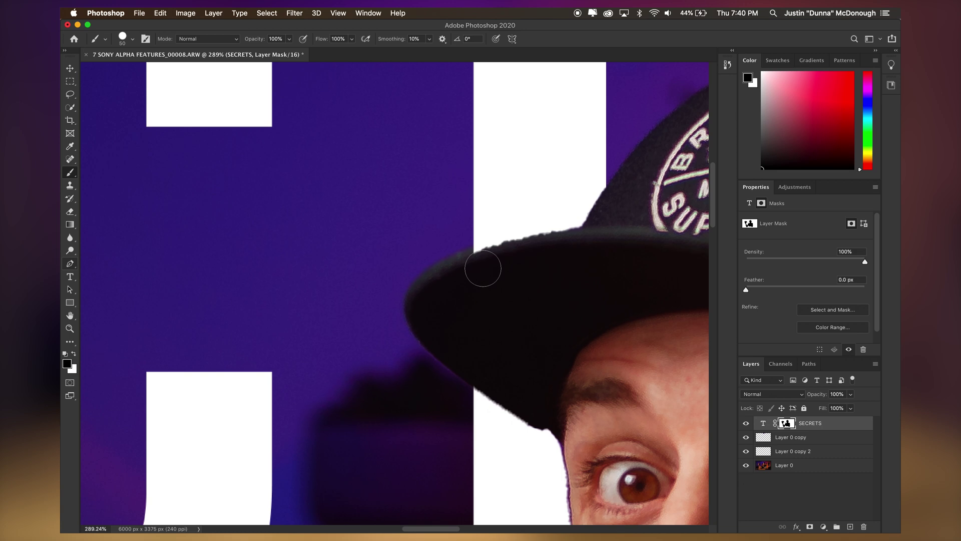
{"action": "key", "text": "x"}
{"action": "left_click", "coordinate": [478, 267]}
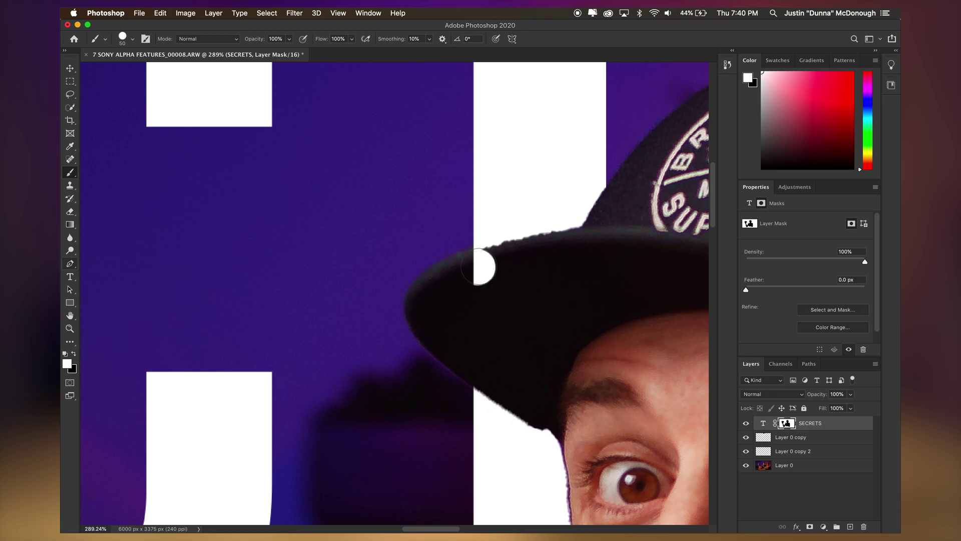
{"action": "key", "text": "x"}
{"action": "left_click", "coordinate": [483, 267]}
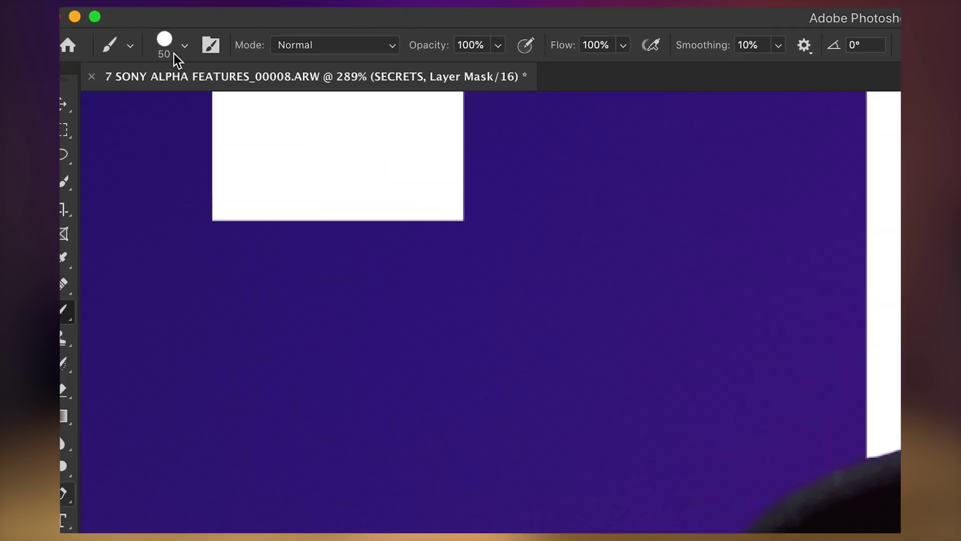
Soften the brush edge and paint black on the SECRETS mask along the top of the cap
{"action": "left_click", "coordinate": [133, 39]}
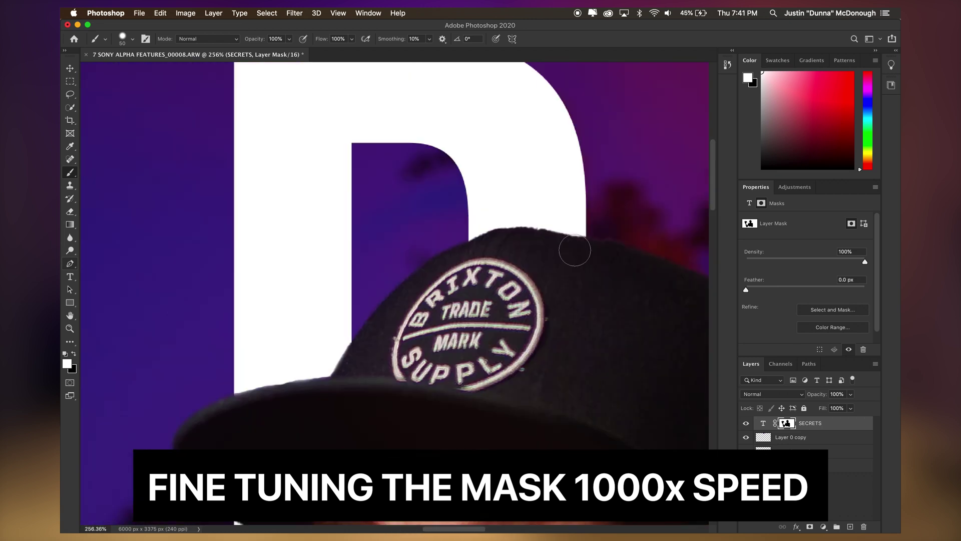
{"action": "key", "text": "x"}
{"action": "left_click_drag", "start_coordinate": [575, 251], "coordinate": [500, 235]}
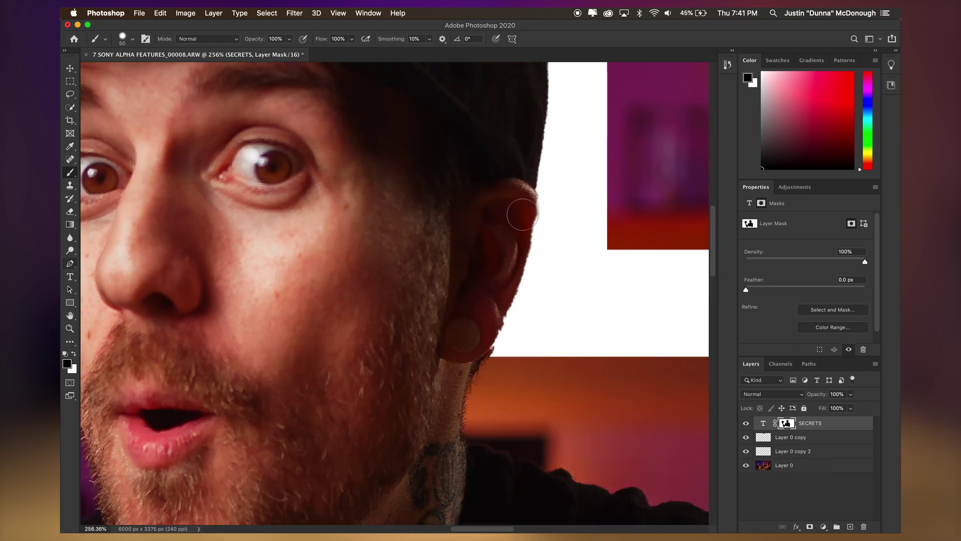
Refine the SECRETS mask along the ear and the side of the head, alternating between black and white paint
{"action": "mouse_move", "coordinate": [524, 218]}
{"action": "left_mouse_down"}
{"action": "mouse_move", "coordinate": [521, 265]}
{"action": "mouse_move", "coordinate": [550, 258]}
{"action": "mouse_move", "coordinate": [530, 250]}
{"action": "left_mouse_up"}
{"action": "key", "text": "x"}
{"action": "key", "text": "x"}
{"action": "scroll", "coordinate": [501, 226], "scroll_direction": "down", "scroll_amount": 3}
{"action": "left_click_drag", "start_coordinate": [488, 125], "coordinate": [501, 150]}
{"action": "key", "text": "x"}
{"action": "key", "text": "x"}
{"action": "mouse_move", "coordinate": [501, 100]}
{"action": "left_mouse_down"}
{"action": "mouse_move", "coordinate": [485, 166]}
{"action": "mouse_move", "coordinate": [452, 161]}
{"action": "mouse_move", "coordinate": [446, 399]}
{"action": "left_mouse_up"}
Refine the SECRETS mask along the edge of the camera lens with the soft brush
{"action": "scroll", "coordinate": [485, 166], "scroll_direction": "up", "scroll_amount": 3}
{"action": "key", "text": "x"}
{"action": "scroll", "coordinate": [447, 399], "scroll_direction": "up", "scroll_amount": 3}
{"action": "scroll", "coordinate": [448, 397], "scroll_direction": "down", "scroll_amount": 3}
{"action": "left_click_drag", "start_coordinate": [351, 300], "coordinate": [381, 350]}
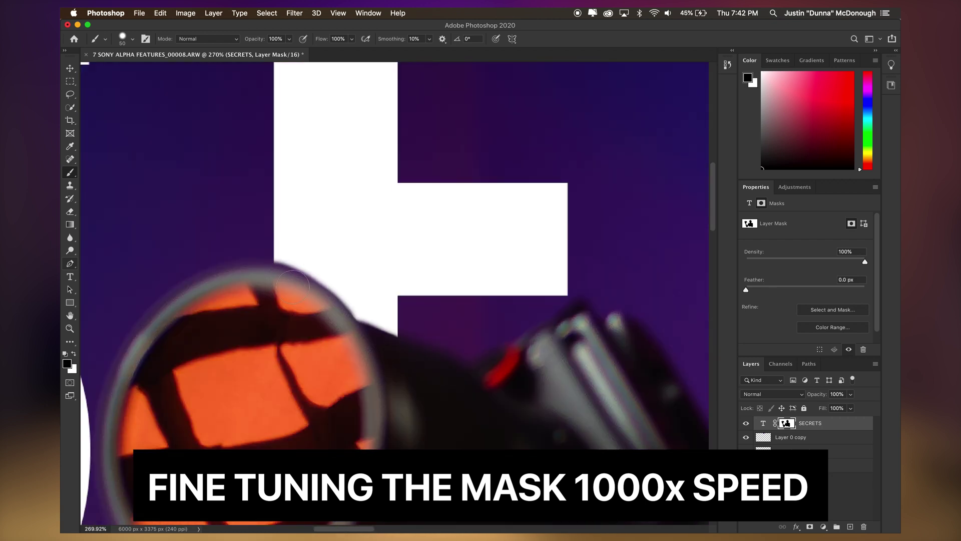
{"action": "key", "text": "ctrl+0"}
{"action": "key", "text": "x"}
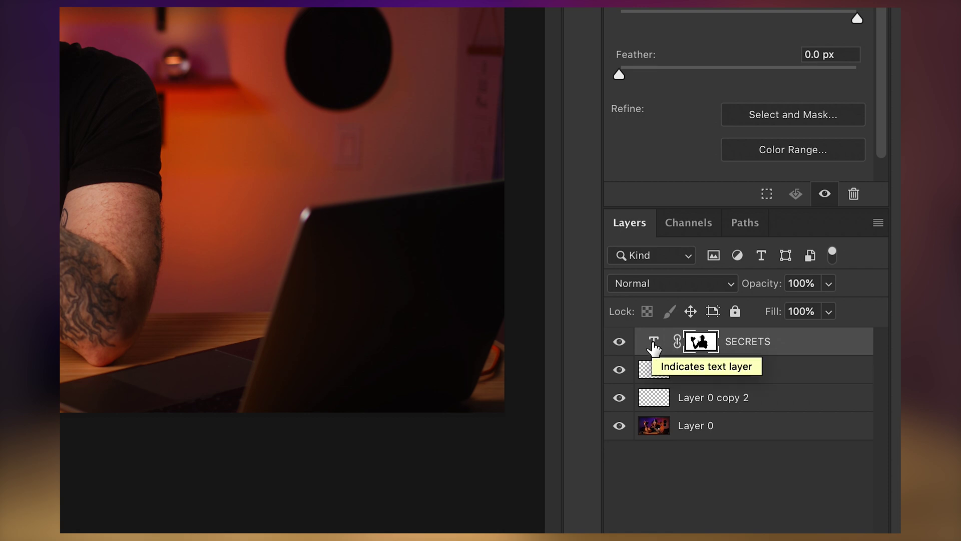
Unlink the mask from the SECRETS text, shift the text alone about 349 px to the right, and undo the move
{"action": "left_click", "coordinate": [677, 343]}
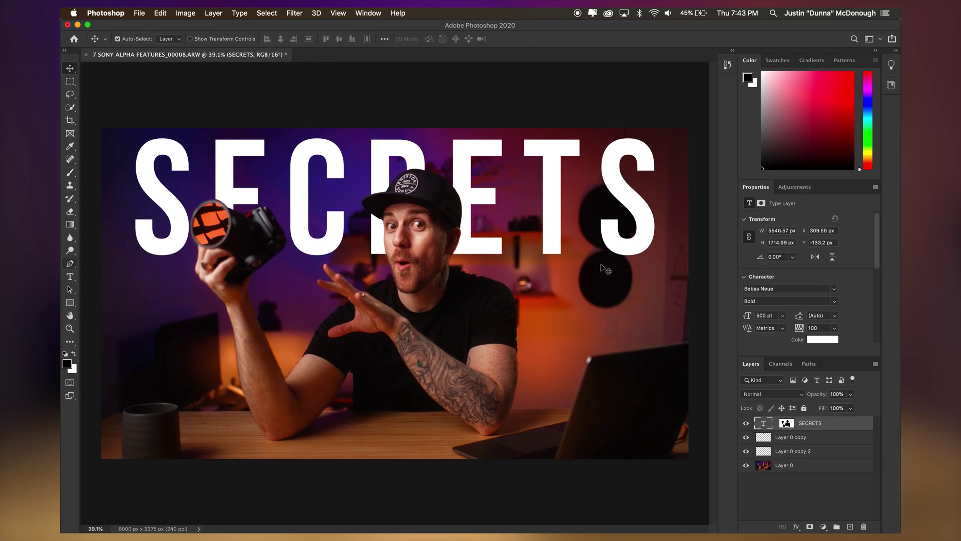
{"action": "left_click_drag", "start_coordinate": [545, 199], "coordinate": [584, 200]}
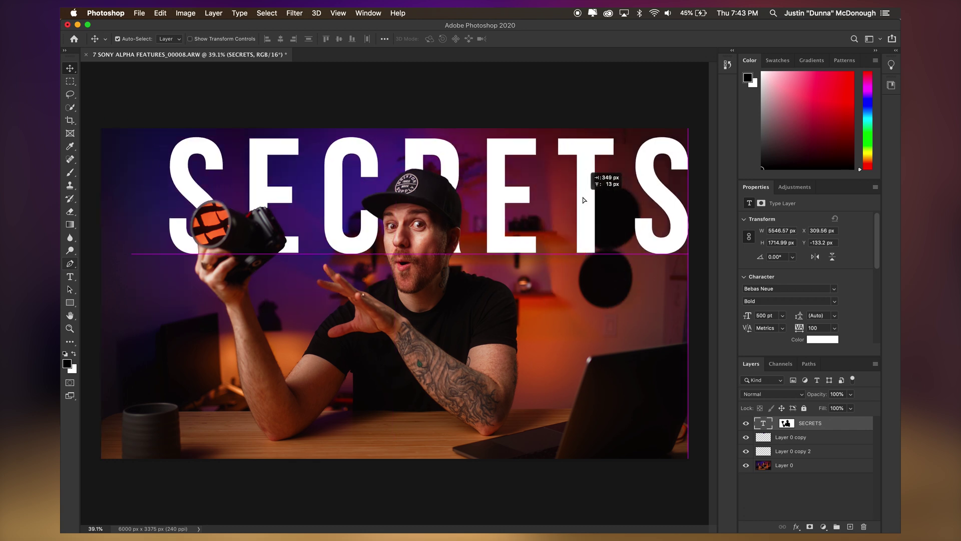
{"action": "key", "text": "super+z"}
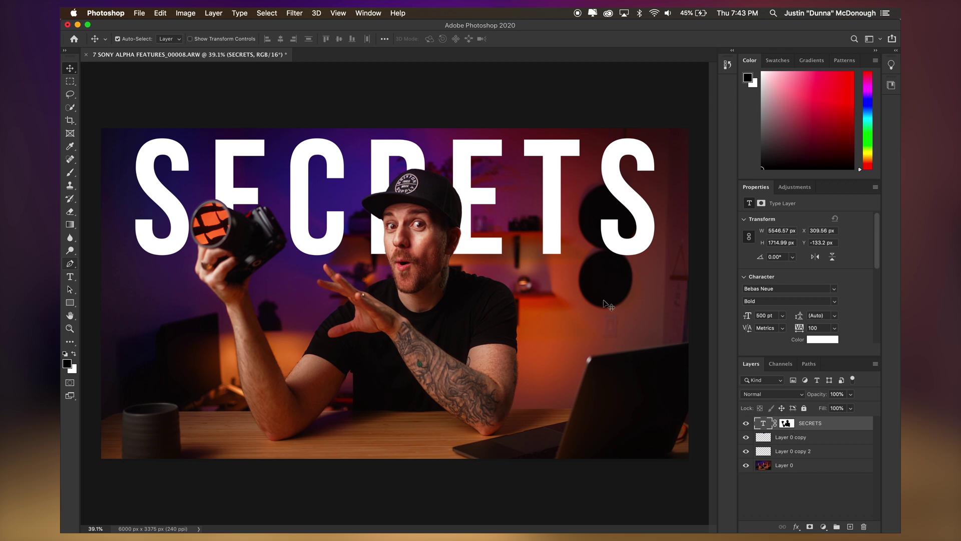
Try moving the SECRETS text with its layer mask linked, undoing the first shift
{"action": "left_click_drag", "start_coordinate": [549, 178], "coordinate": [518, 162]}
{"action": "key", "text": "super+z"}
{"action": "mouse_move", "coordinate": [550, 192]}
{"action": "left_mouse_down"}
{"action": "mouse_move", "coordinate": [552, 205]}
{"action": "mouse_move", "coordinate": [554, 178]}
{"action": "mouse_move", "coordinate": [561, 186]}
{"action": "mouse_move", "coordinate": [549, 180]}
{"action": "mouse_move", "coordinate": [578, 183]}
{"action": "mouse_move", "coordinate": [551, 186]}
{"action": "left_mouse_up"}
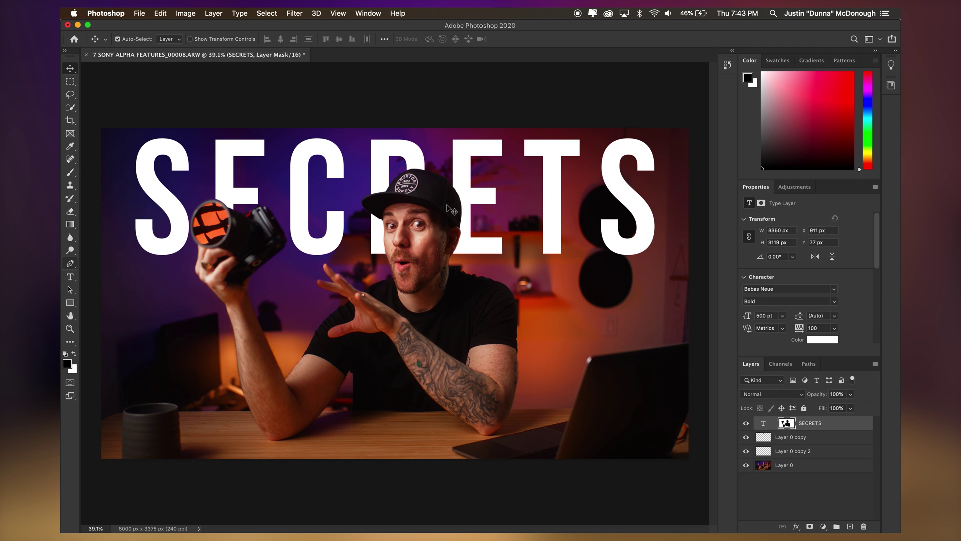
Move the unlinked layer mask on its own across the stationary SECRETS text
{"action": "left_click_drag", "start_coordinate": [455, 205], "coordinate": [442, 261]}
{"action": "left_click_drag", "start_coordinate": [437, 212], "coordinate": [501, 145]}
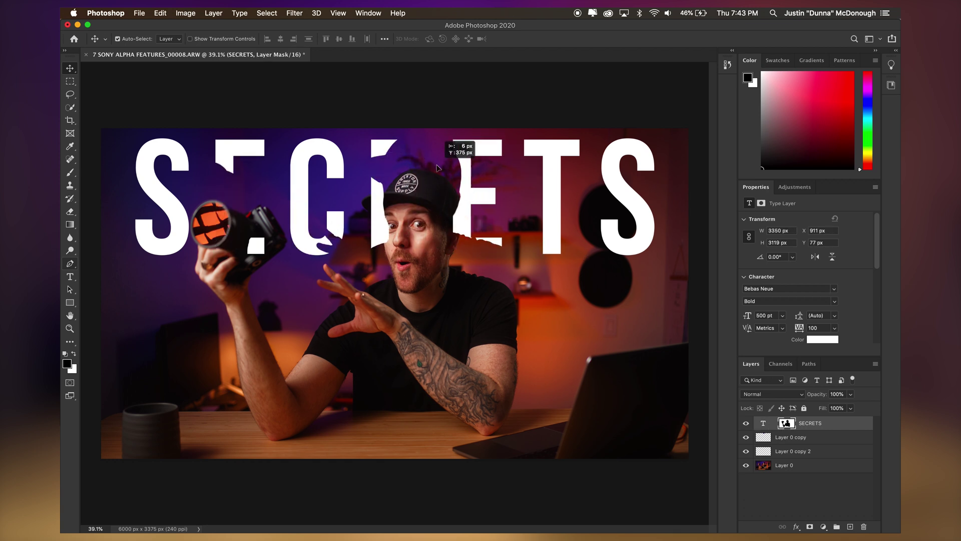